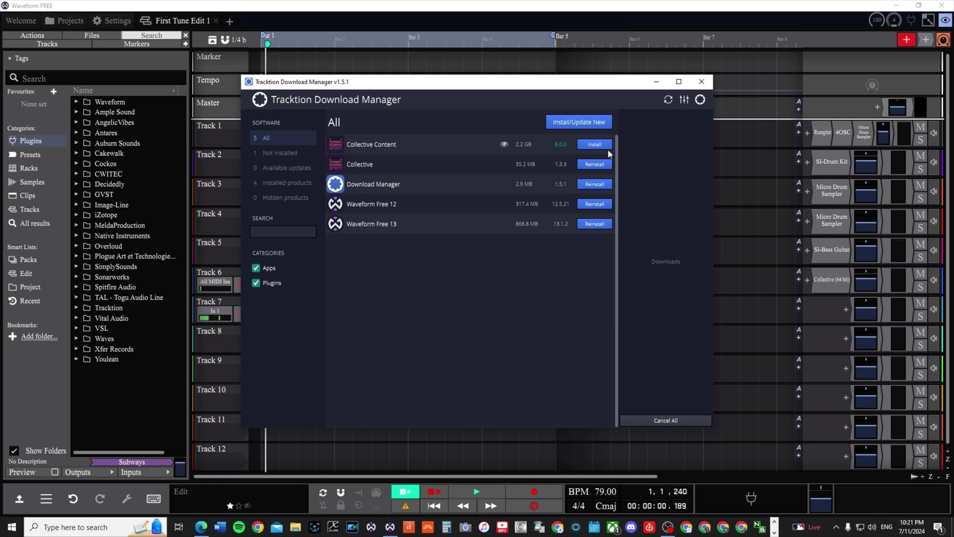
Cancel the Collective Content download and open the Downloads folder in File Explorer.
{"action": "left_click", "coordinate": [593, 144]}
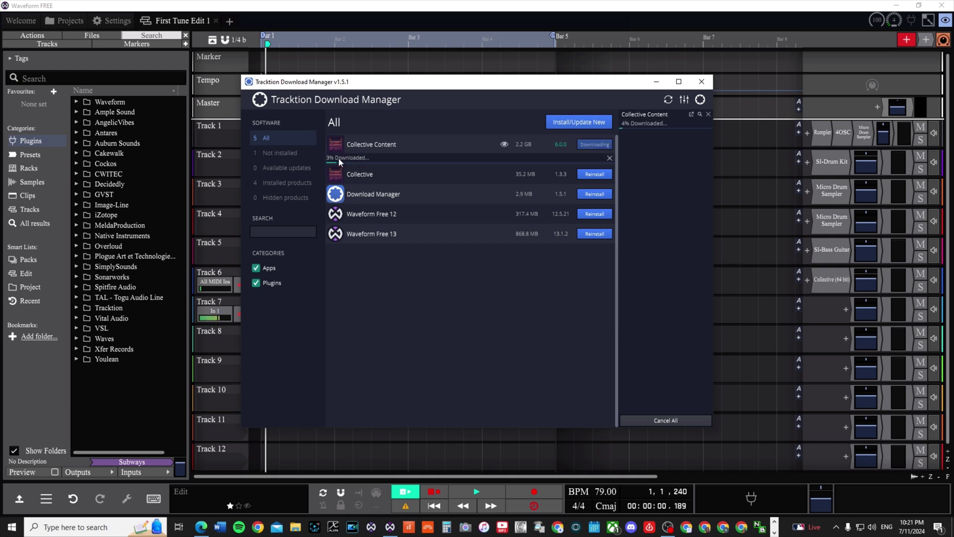
{"action": "left_click", "coordinate": [609, 158]}
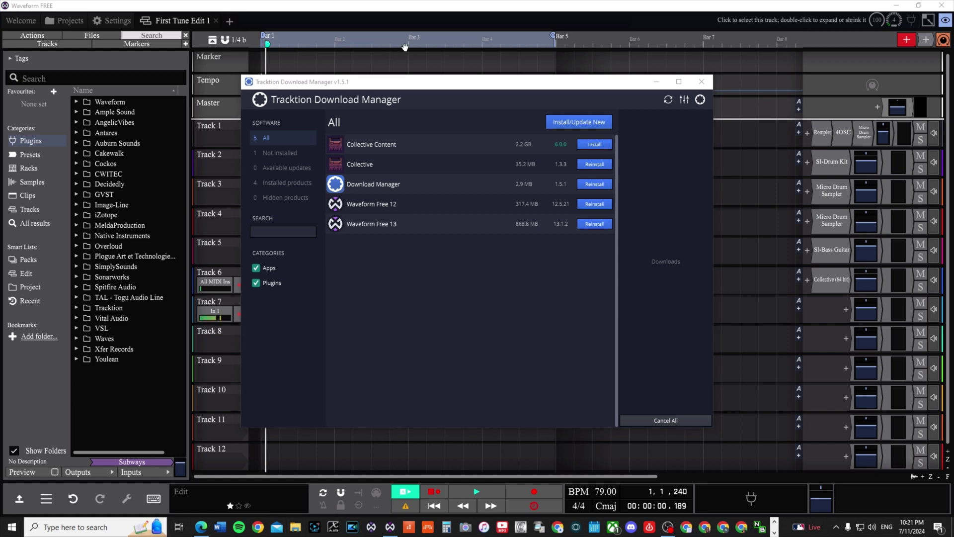
{"action": "key", "text": "super+e"}
{"action": "left_click", "coordinate": [575, 12]}
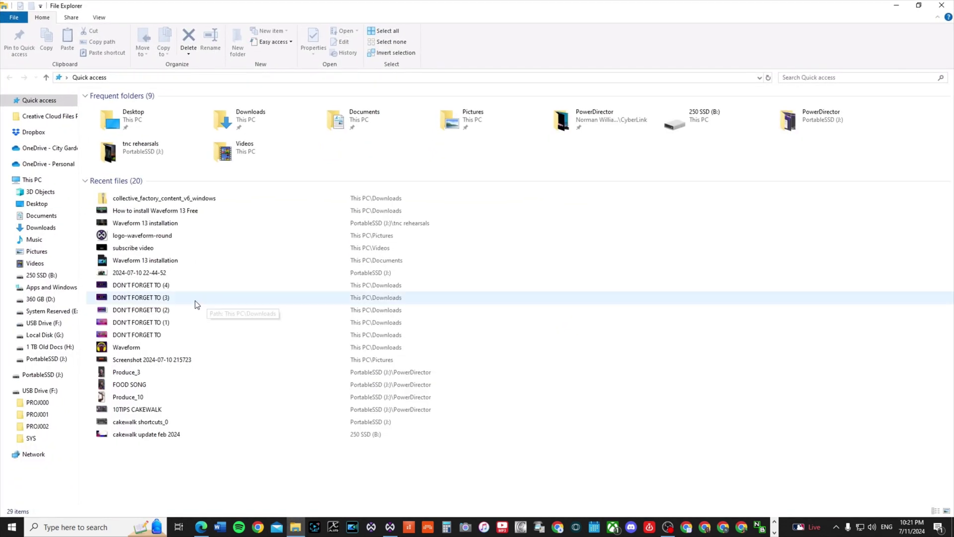
{"action": "left_click", "coordinate": [39, 228]}
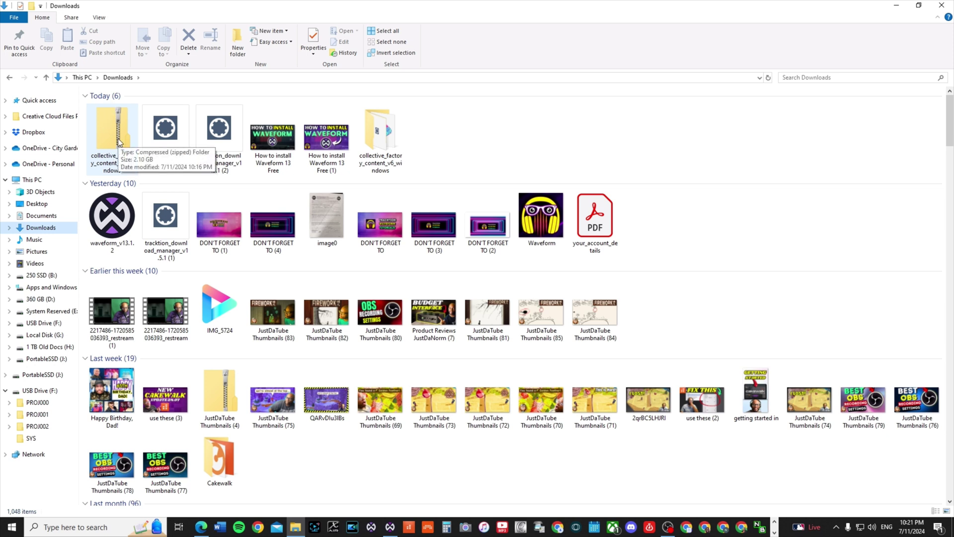
Open the extracted collective_factory_content_v6_windows folder and select its installer application.
{"action": "left_click", "coordinate": [119, 143]}
{"action": "right_click", "coordinate": [112, 136]}
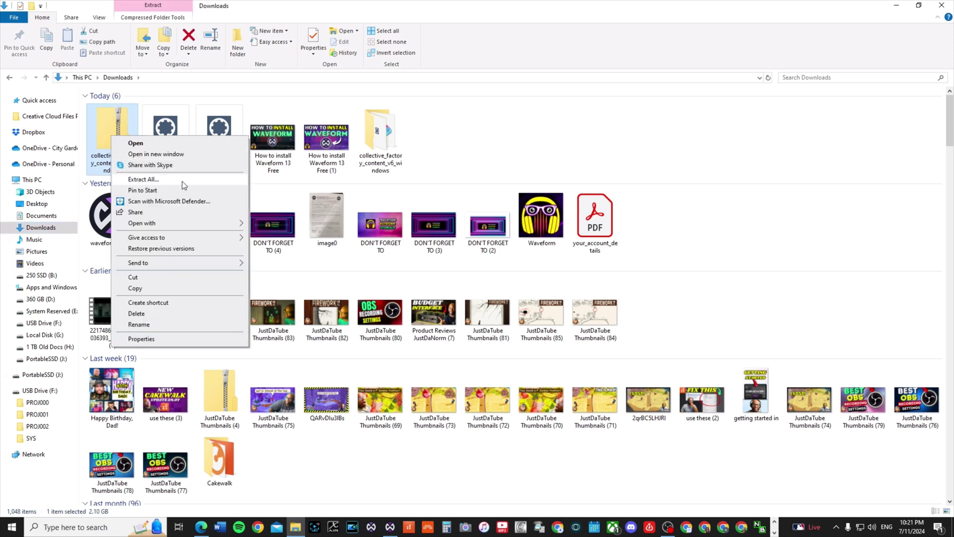
{"action": "left_click", "coordinate": [419, 151]}
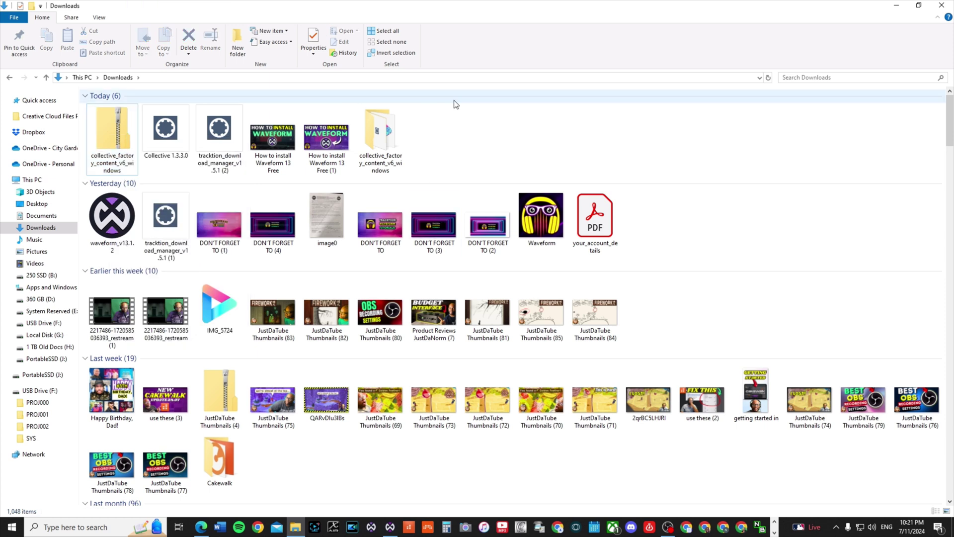
{"action": "left_click", "coordinate": [397, 134]}
{"action": "double_click", "coordinate": [397, 134]}
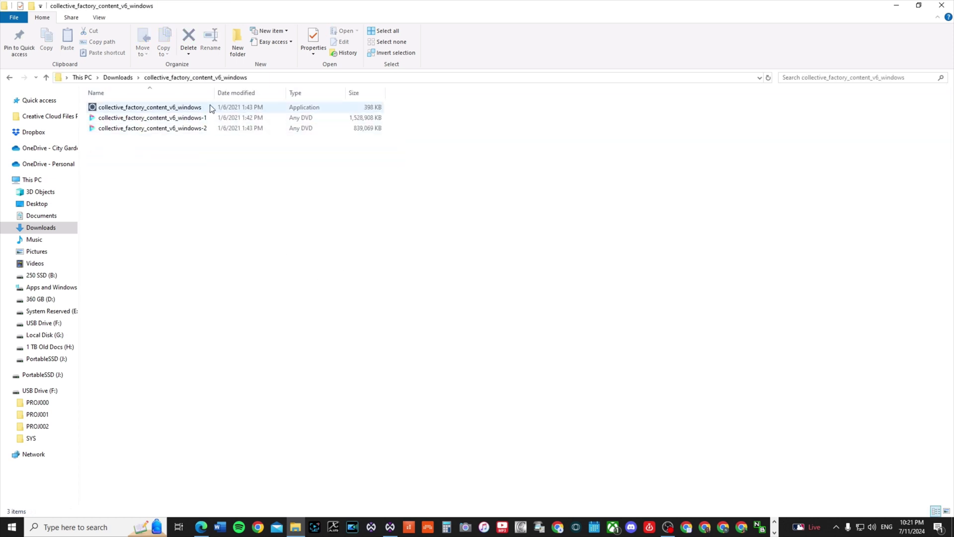
{"action": "left_click", "coordinate": [164, 109]}
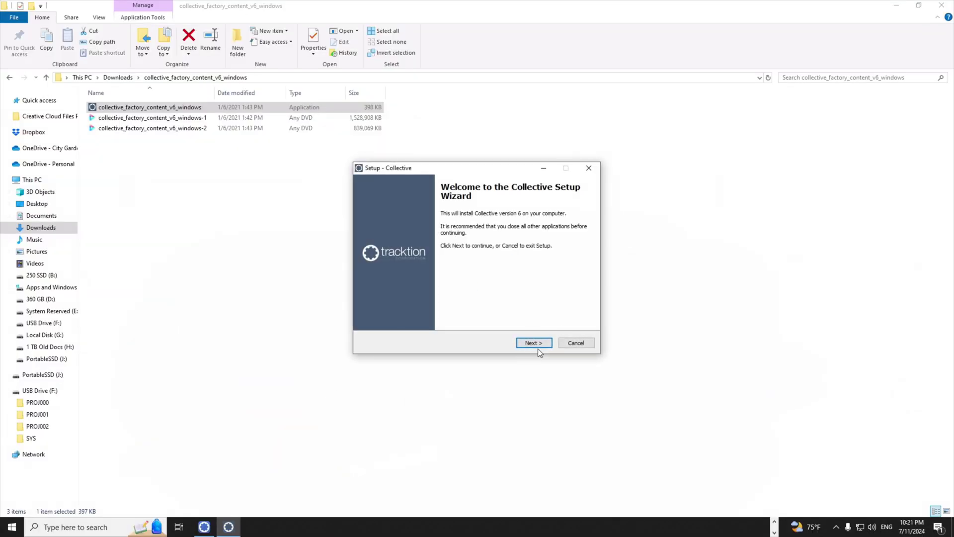
Accept the licence, advance to the installation directories page, then cancel and confirm exiting setup.
{"action": "left_click", "coordinate": [539, 346]}
{"action": "left_click", "coordinate": [415, 313]}
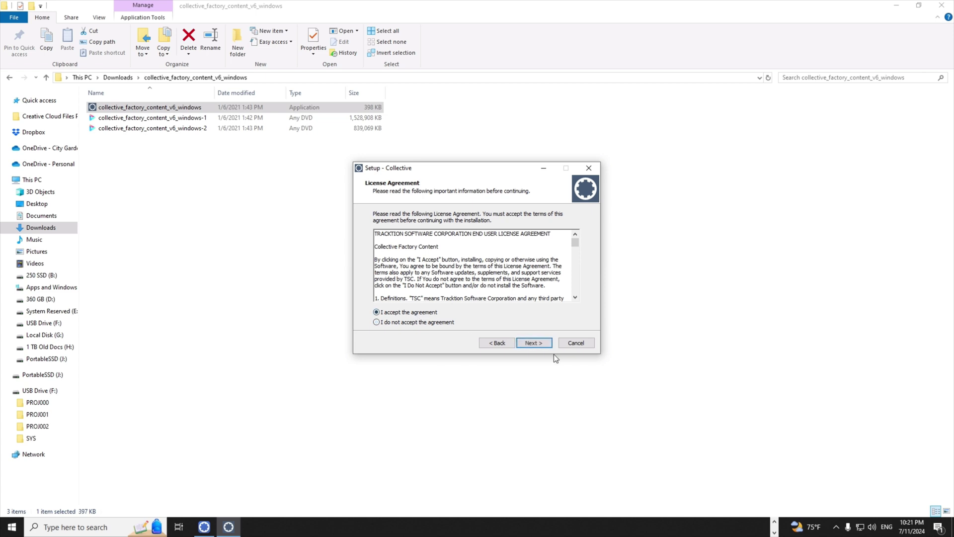
{"action": "left_click", "coordinate": [536, 345]}
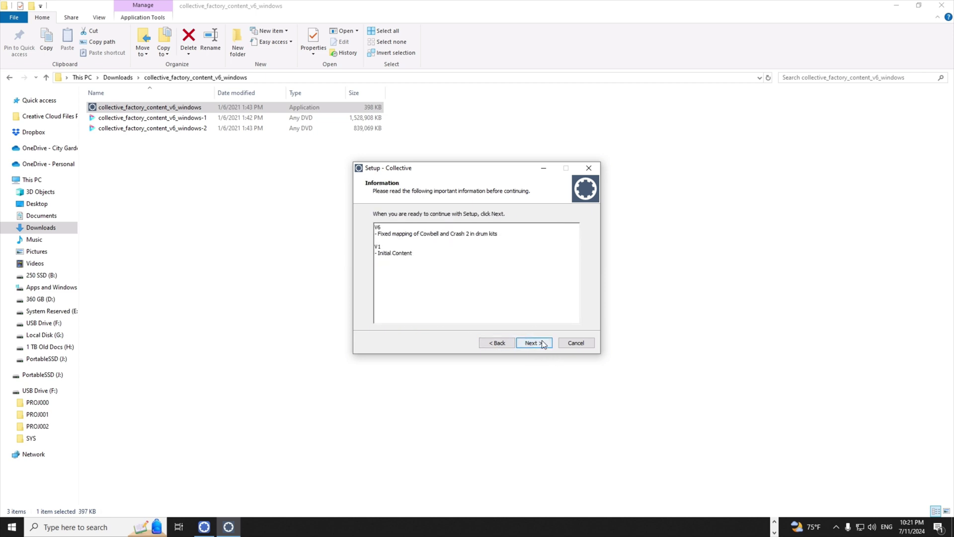
{"action": "left_click", "coordinate": [537, 342]}
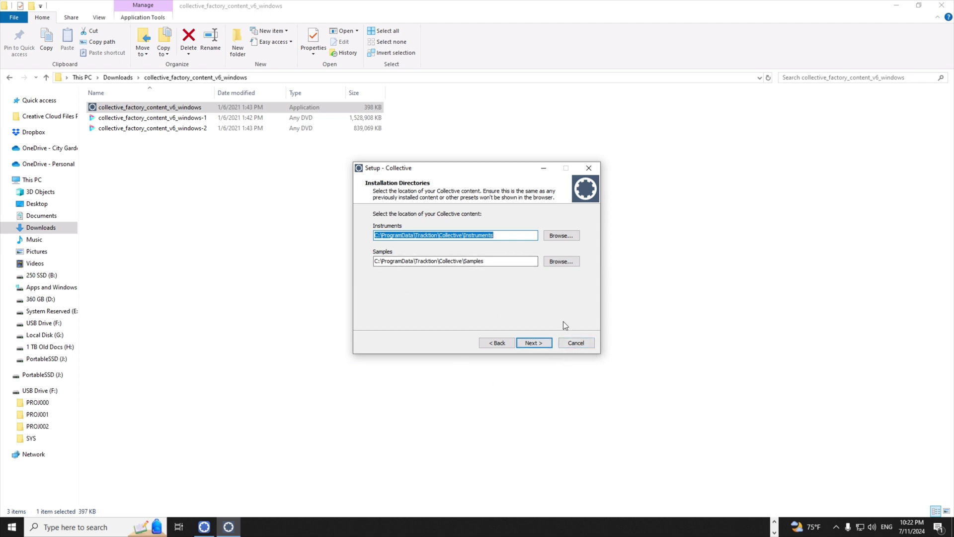
{"action": "left_click", "coordinate": [569, 346]}
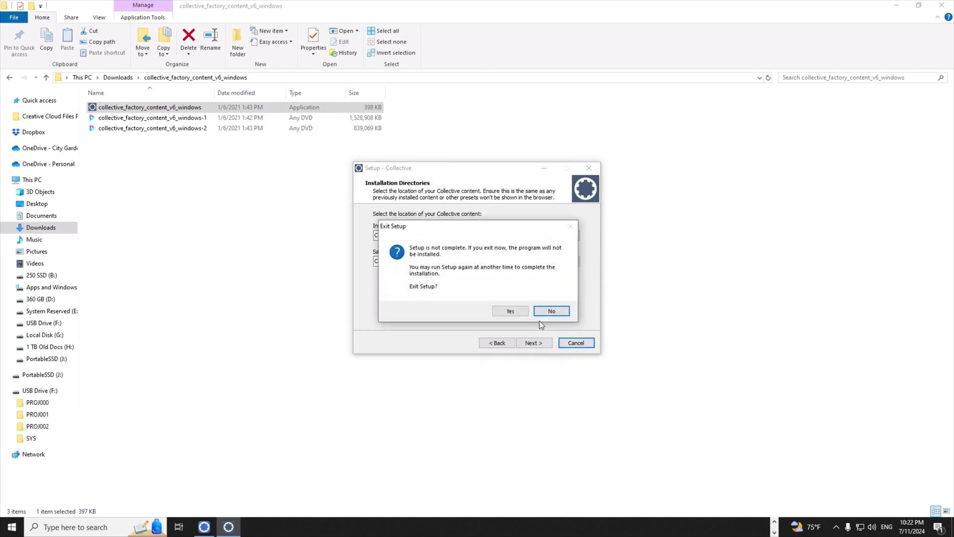
{"action": "key", "text": "Return"}
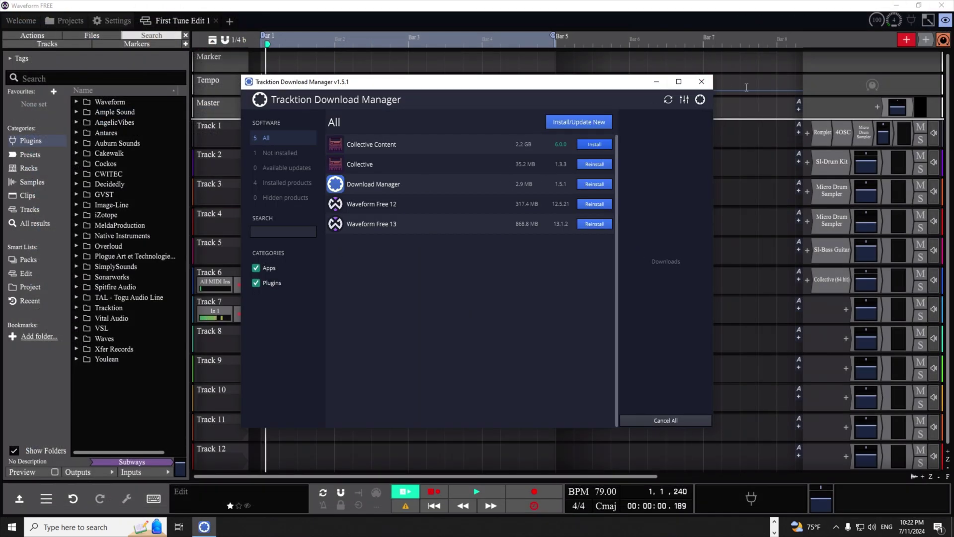
Close the Download Manager, list all plugins in Settings with the search cleared, then view Downloads.
{"action": "left_click", "coordinate": [701, 82]}
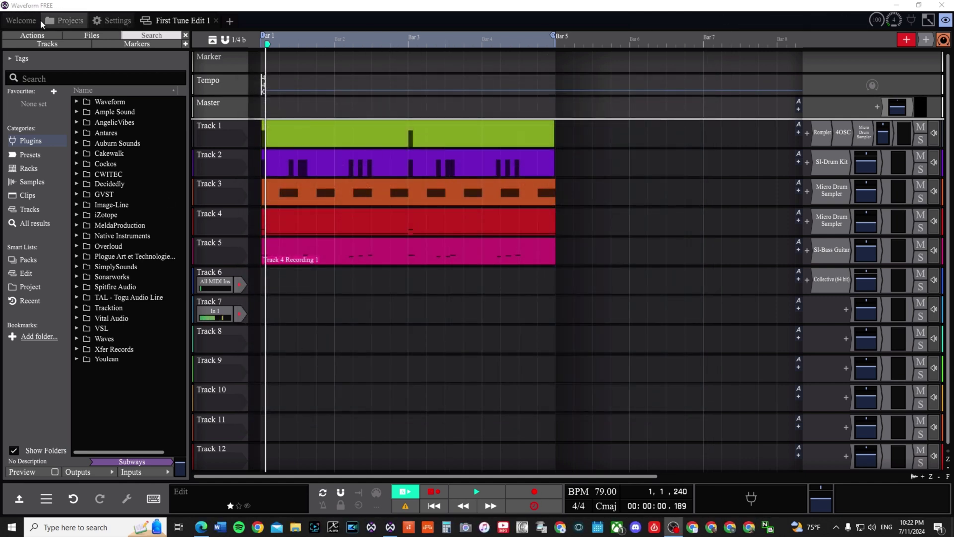
{"action": "left_click", "coordinate": [105, 20]}
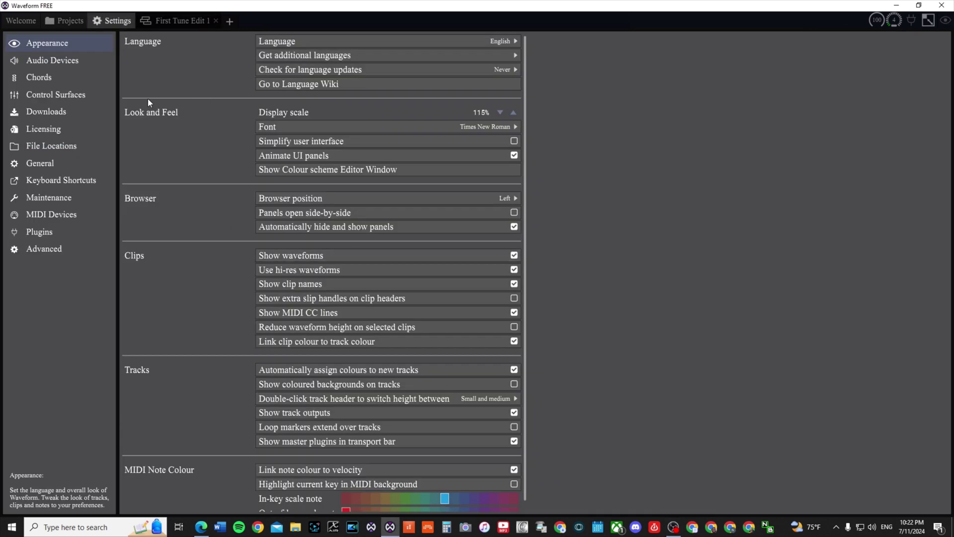
{"action": "left_click", "coordinate": [28, 233]}
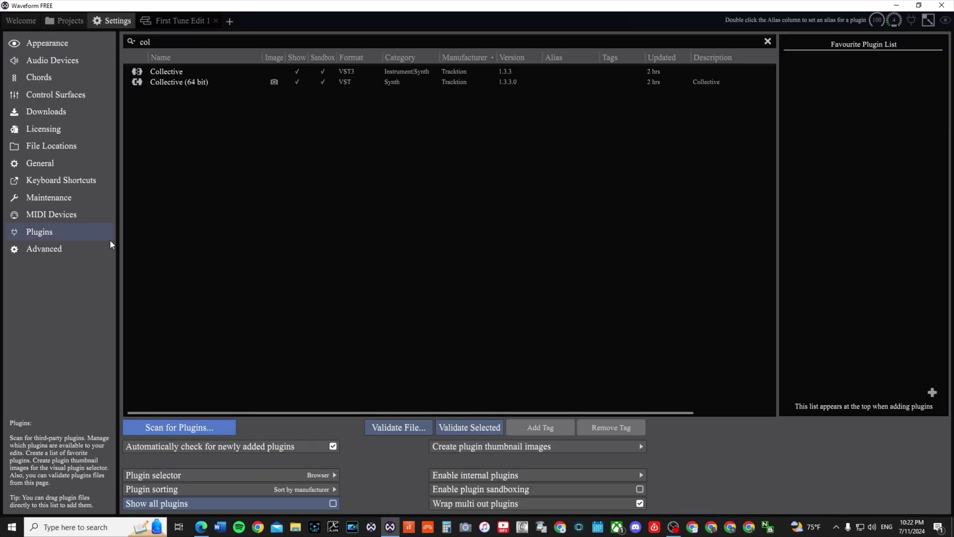
{"action": "left_click", "coordinate": [767, 41]}
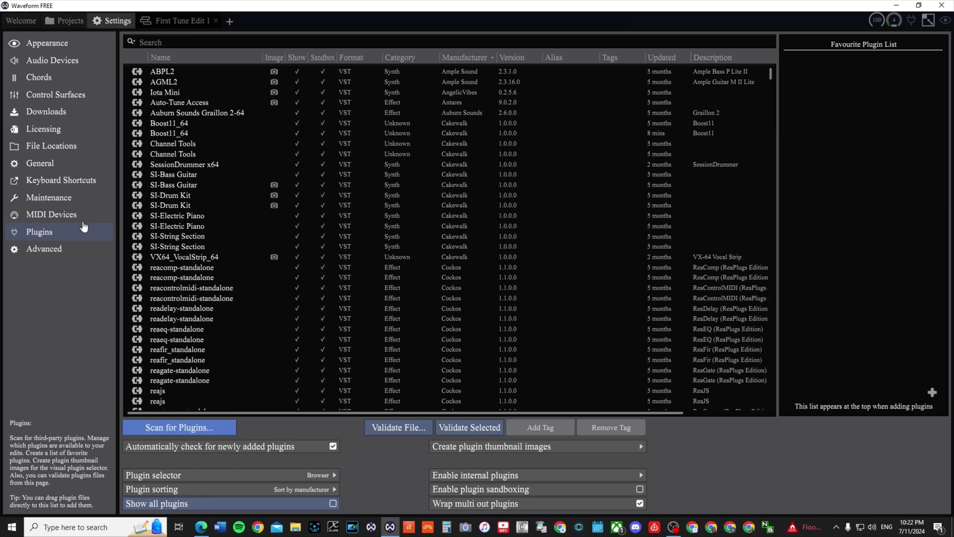
{"action": "left_click", "coordinate": [51, 115]}
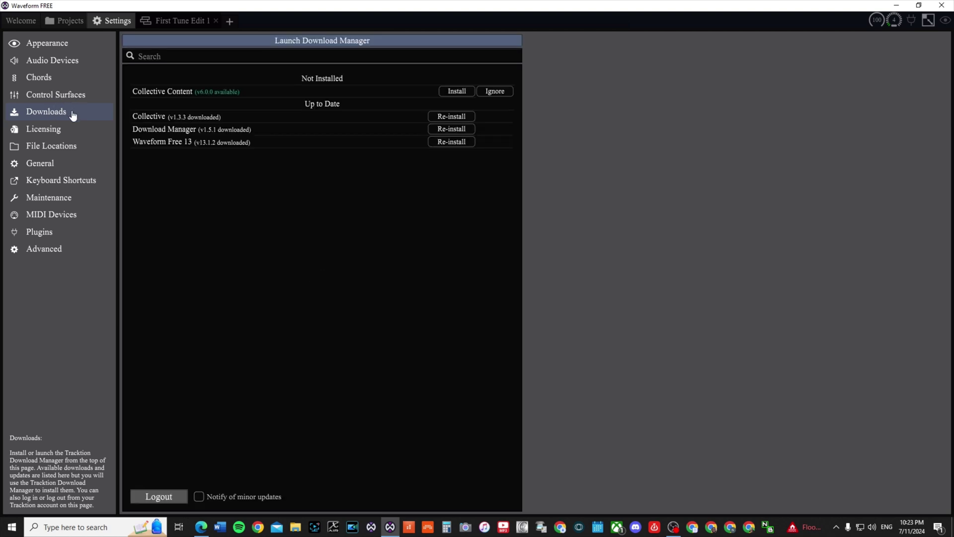
{"action": "left_click", "coordinate": [51, 61]}
{"action": "left_click", "coordinate": [49, 129]}
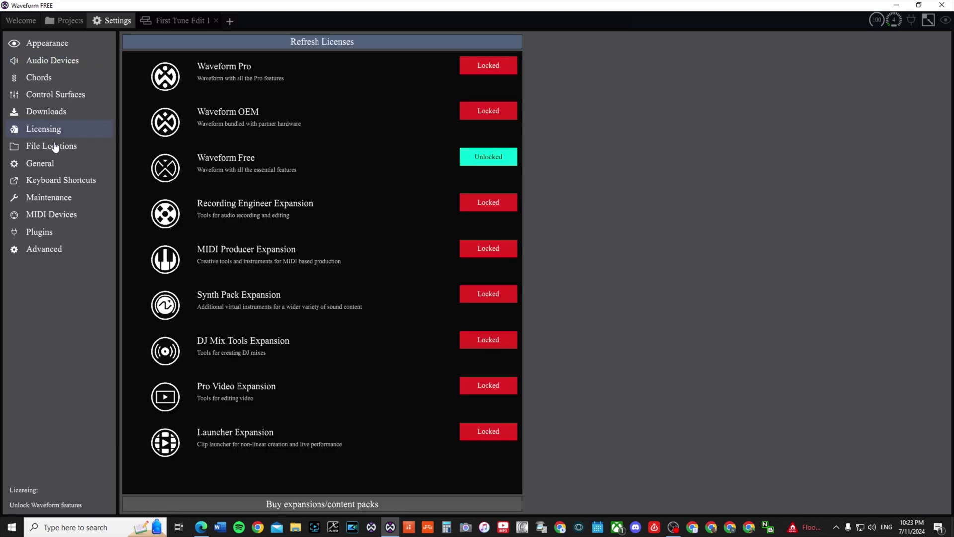
{"action": "left_click", "coordinate": [55, 147]}
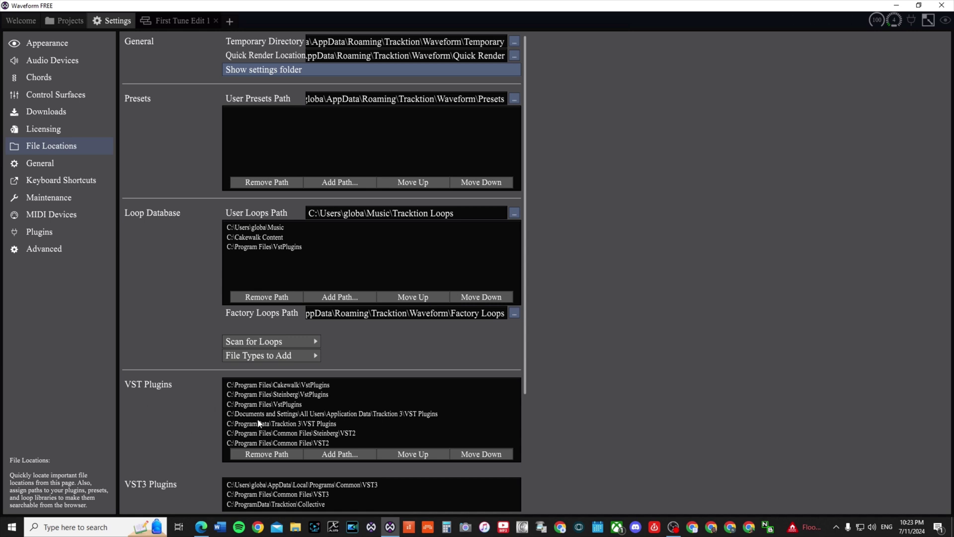
{"action": "scroll", "coordinate": [151, 292], "scroll_direction": "down", "scroll_amount": 3}
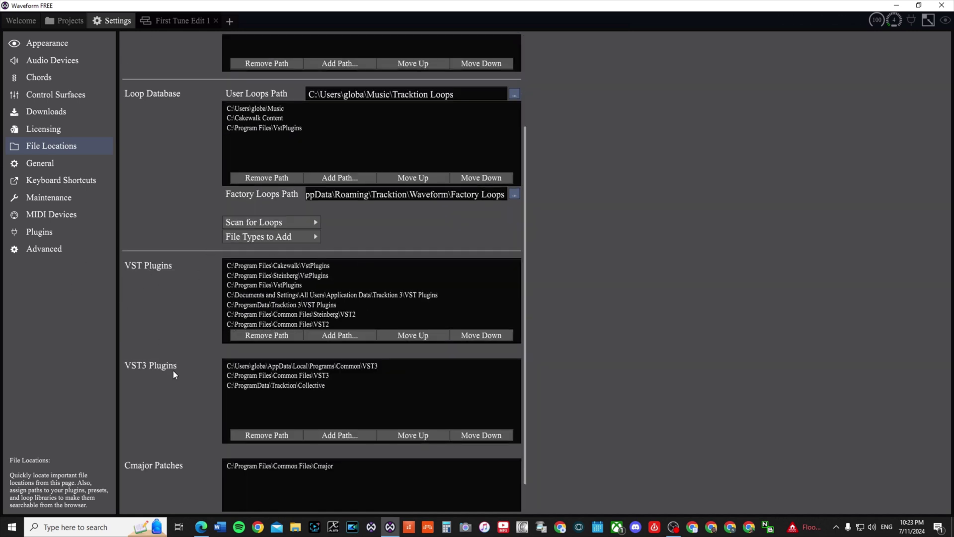
{"action": "scroll", "coordinate": [173, 374], "scroll_direction": "down", "scroll_amount": 1}
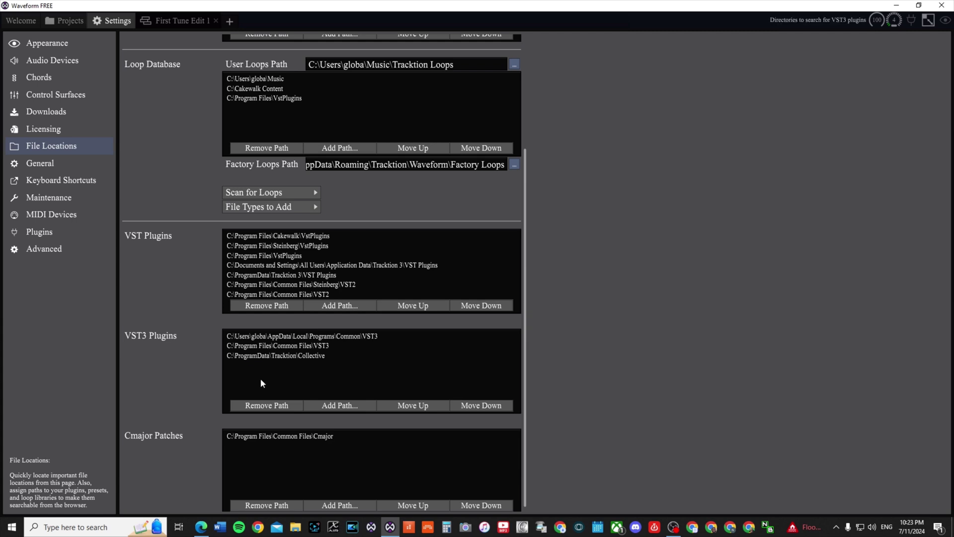
{"action": "left_click", "coordinate": [336, 407]}
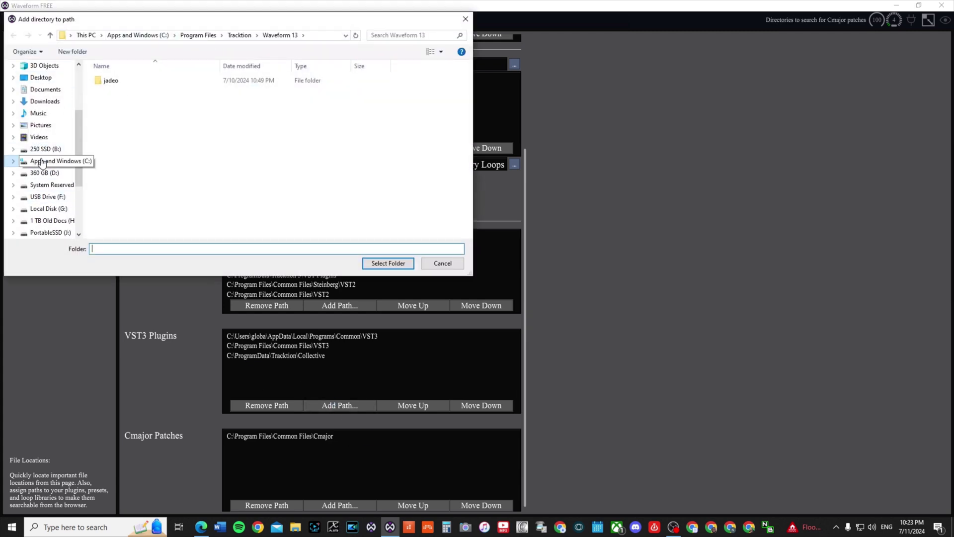
{"action": "left_click", "coordinate": [46, 116]}
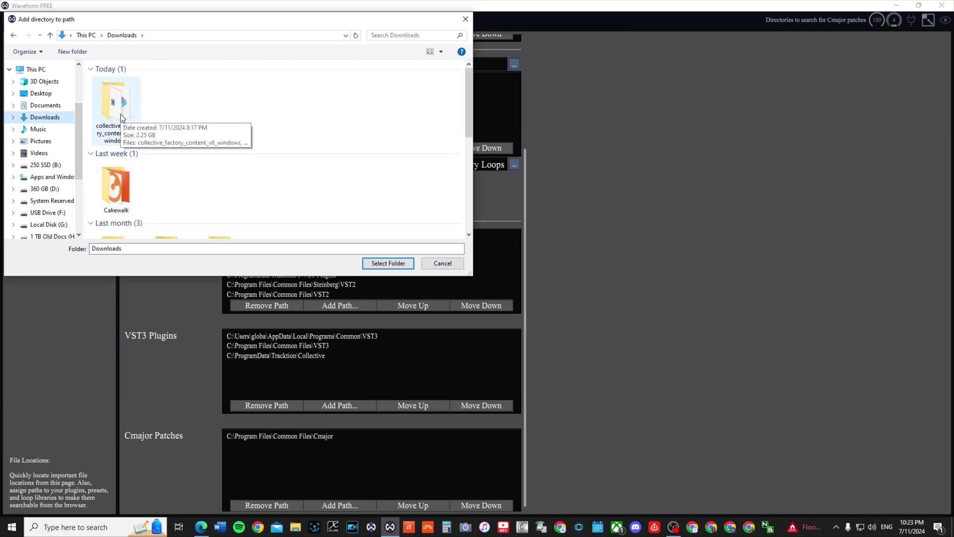
{"action": "left_click", "coordinate": [62, 180]}
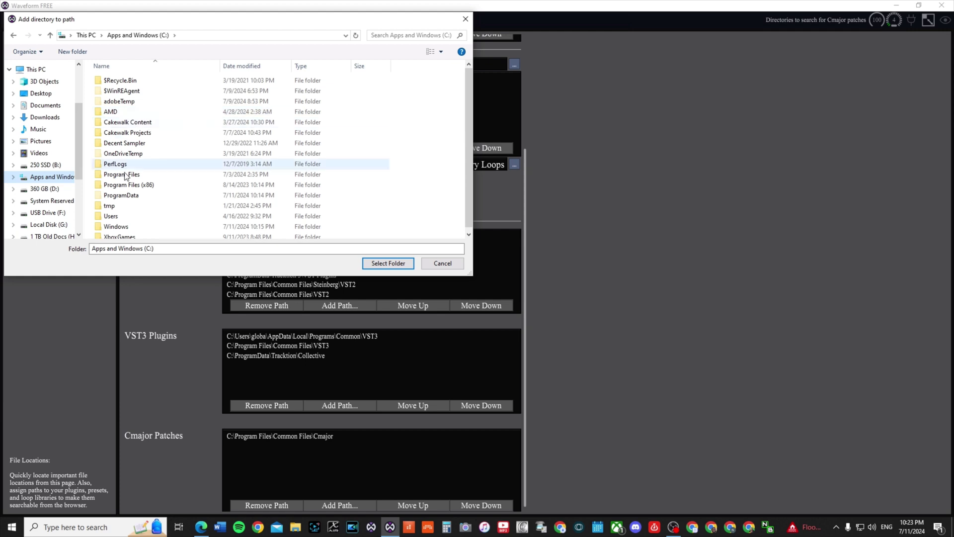
{"action": "double_click", "coordinate": [151, 196]}
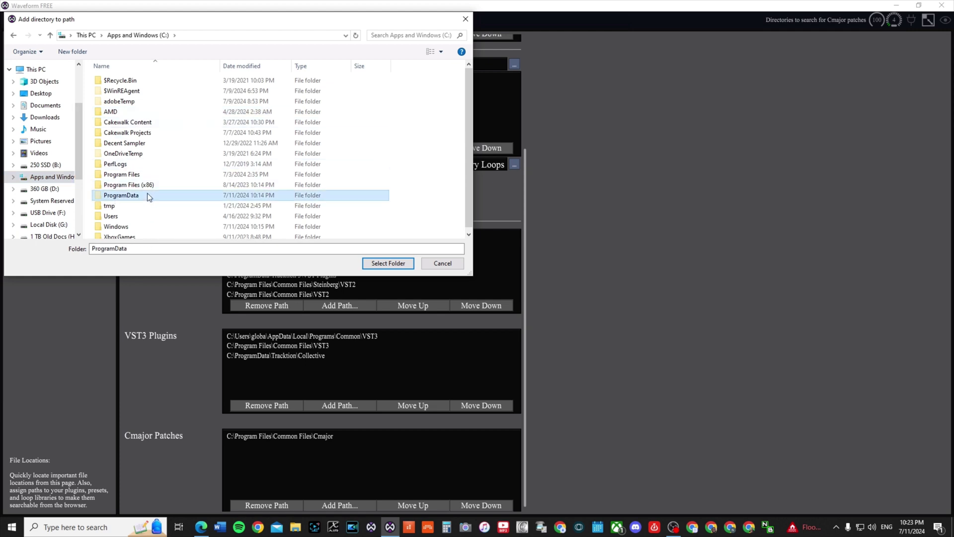
{"action": "double_click", "coordinate": [133, 132]}
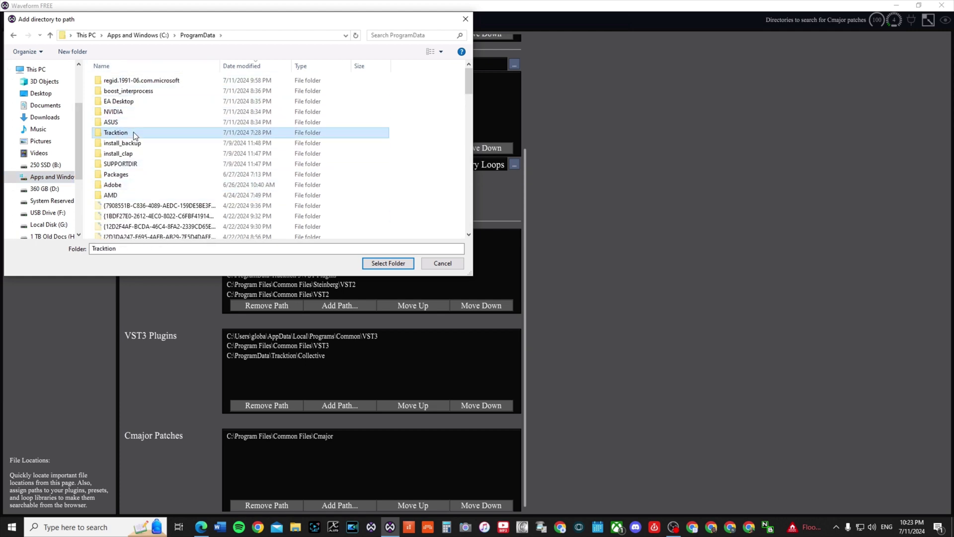
{"action": "left_click", "coordinate": [123, 80]}
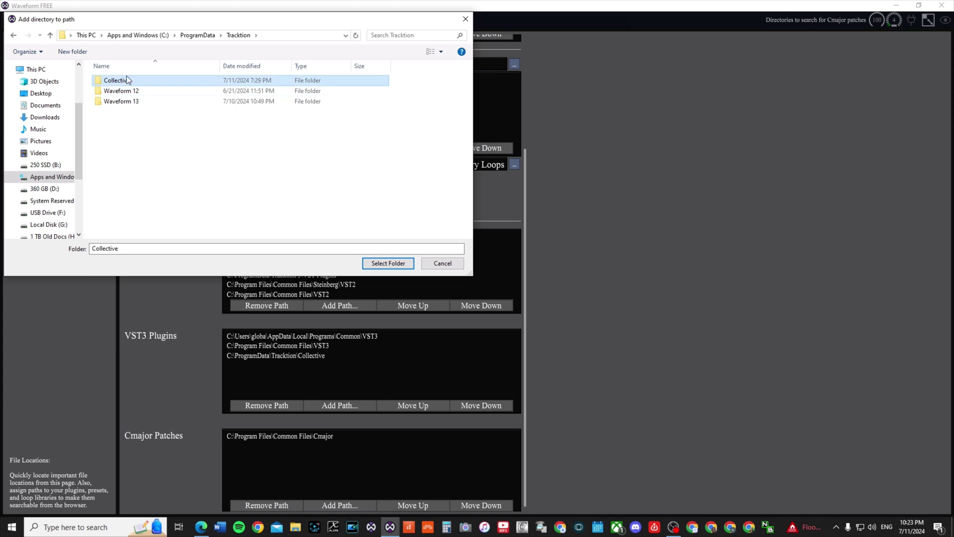
{"action": "left_click", "coordinate": [442, 263]}
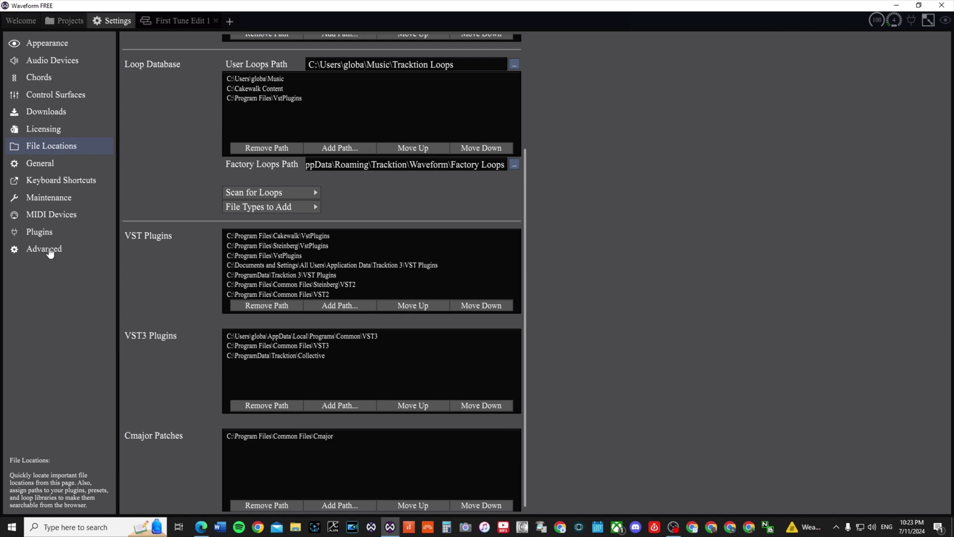
Filter the Settings plugin list with the search 'col' to show both Collective 1.3.3 entries.
{"action": "left_click", "coordinate": [46, 235]}
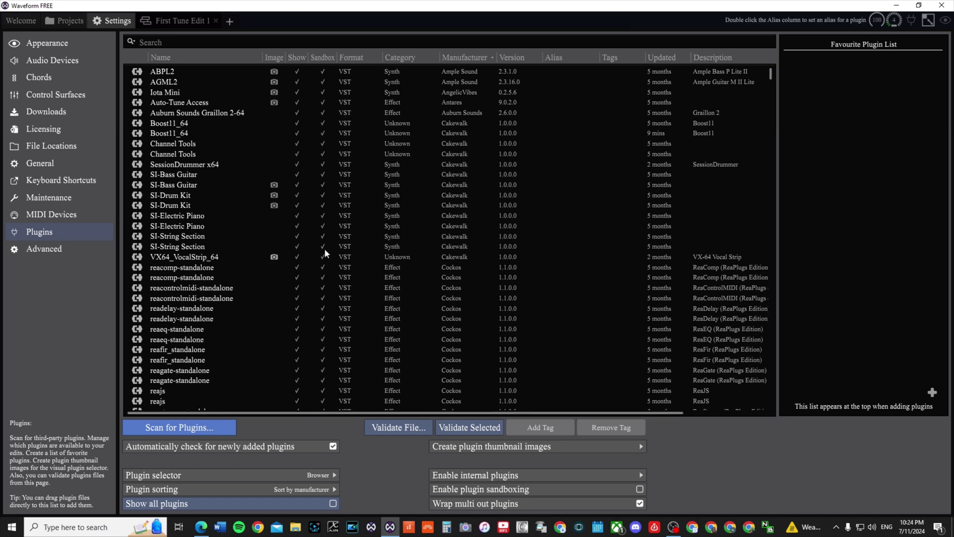
{"action": "left_click", "coordinate": [196, 44]}
{"action": "type", "text": "cole"}
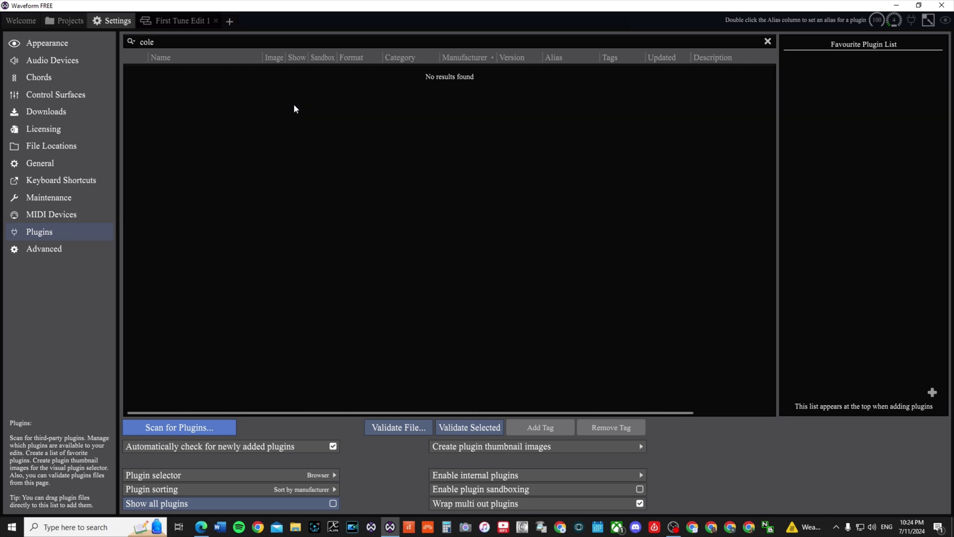
{"action": "key", "text": "BackSpace"}
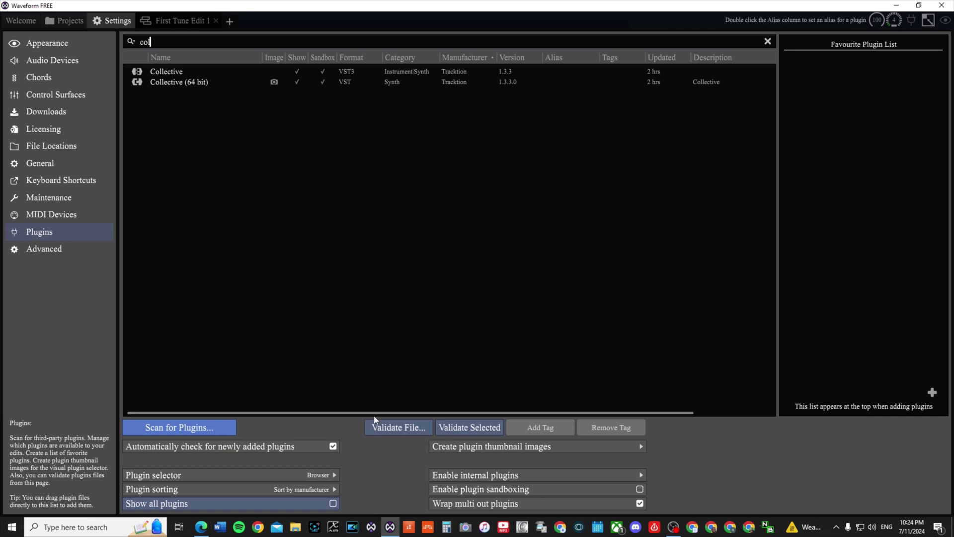
Return to the First Tune Edit 1 edit and browse the Waveform Instruments plugin folder.
{"action": "left_click", "coordinate": [162, 18]}
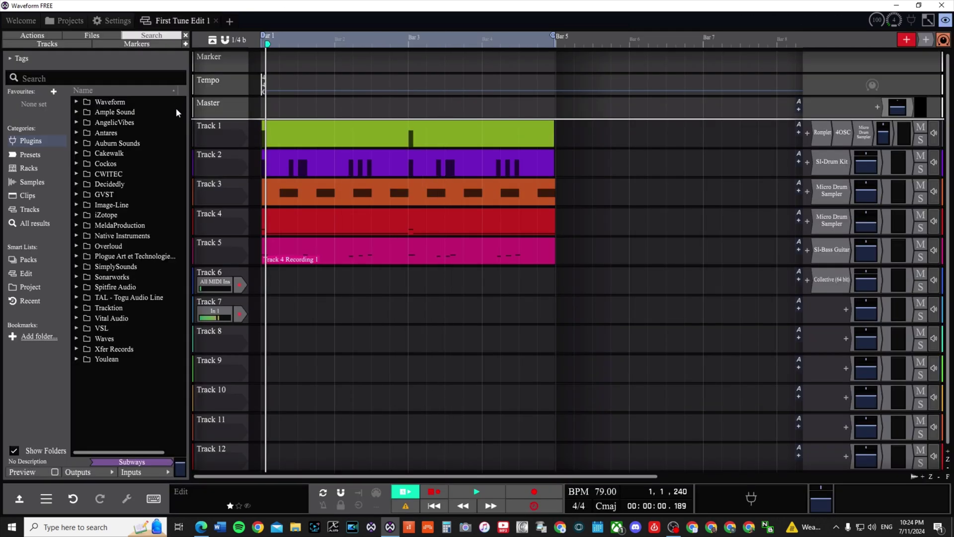
{"action": "left_click", "coordinate": [78, 102]}
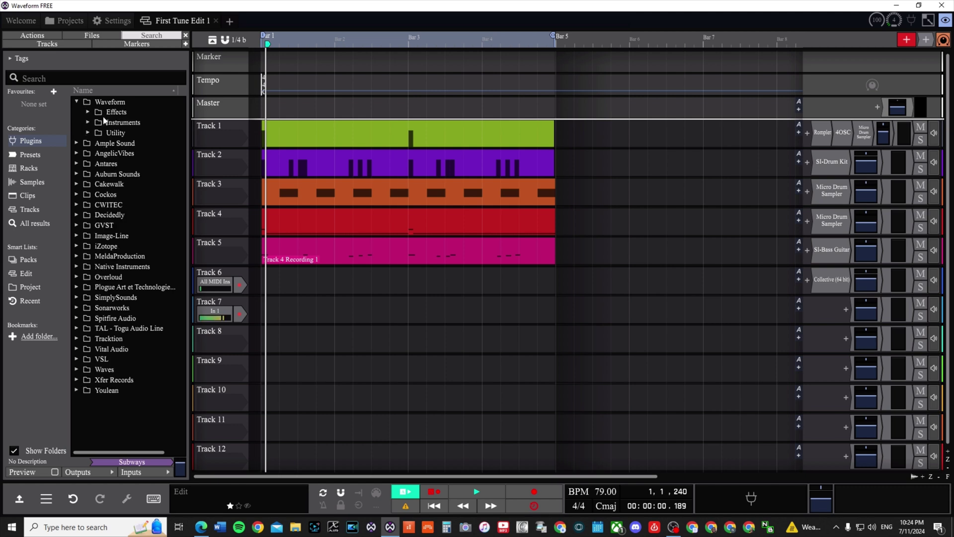
{"action": "left_click", "coordinate": [87, 122]}
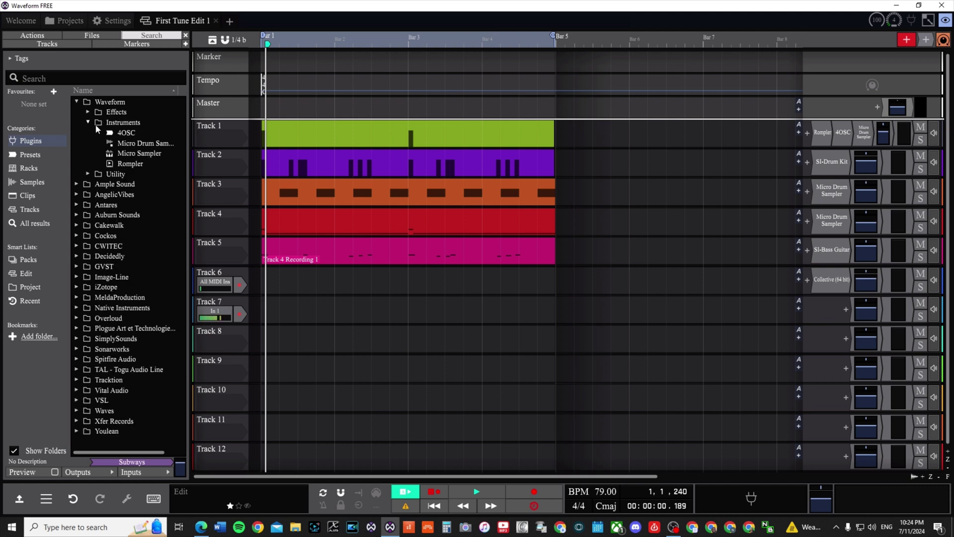
{"action": "left_click", "coordinate": [124, 126]}
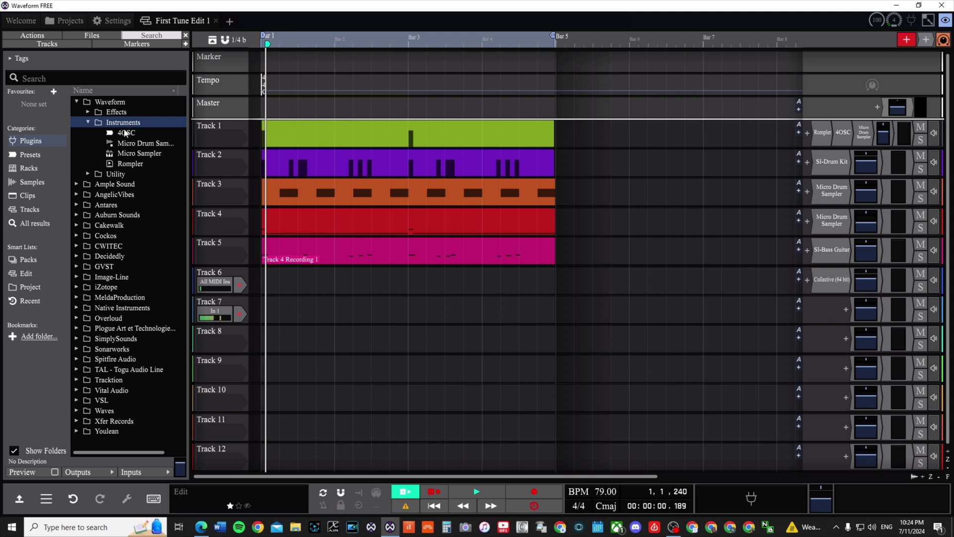
{"action": "left_click", "coordinate": [88, 123]}
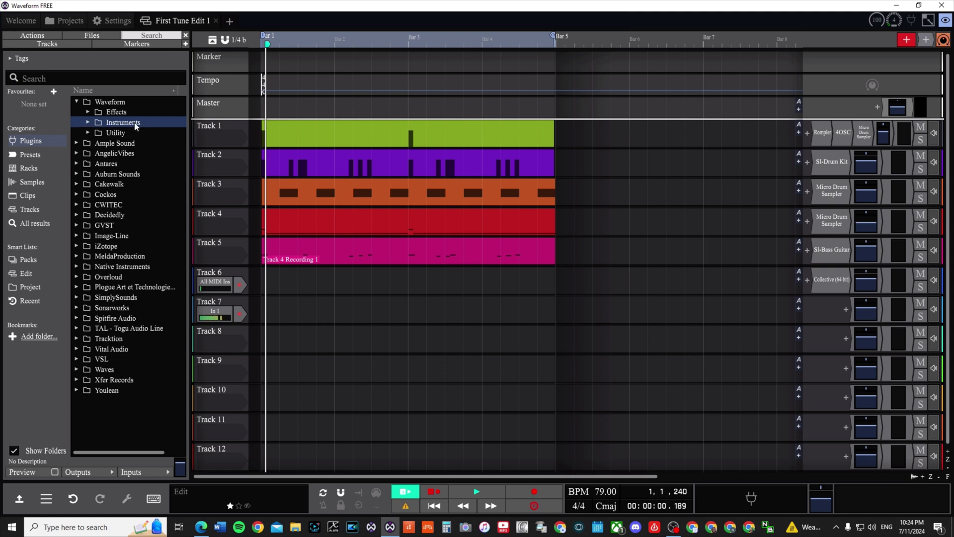
Load Collective from the Tracktion plugin folder onto Track 7.
{"action": "left_click", "coordinate": [76, 339]}
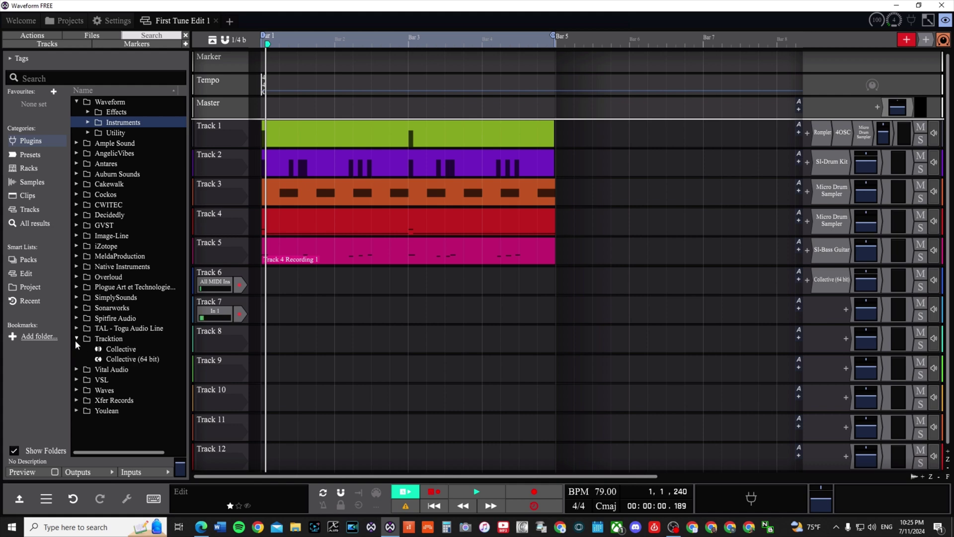
{"action": "left_click", "coordinate": [123, 350]}
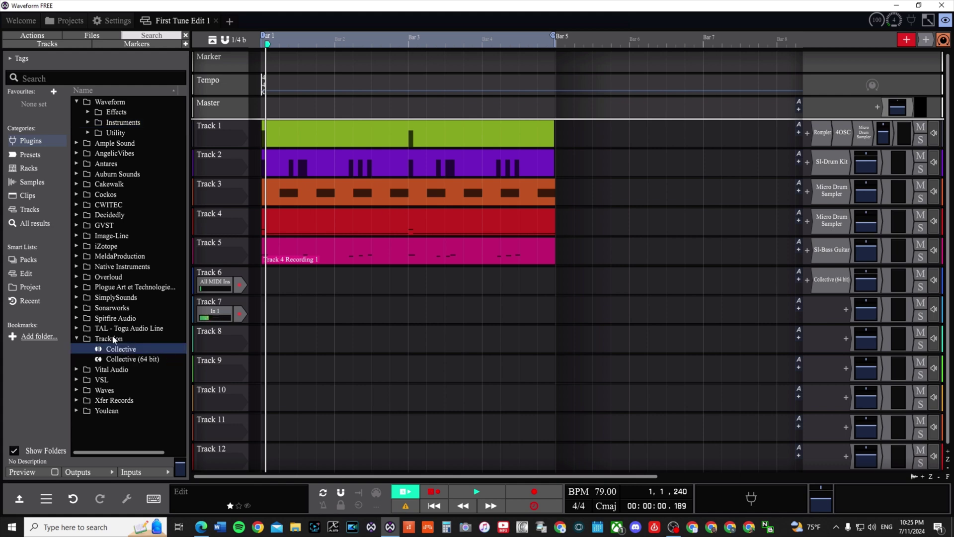
{"action": "double_click", "coordinate": [119, 348]}
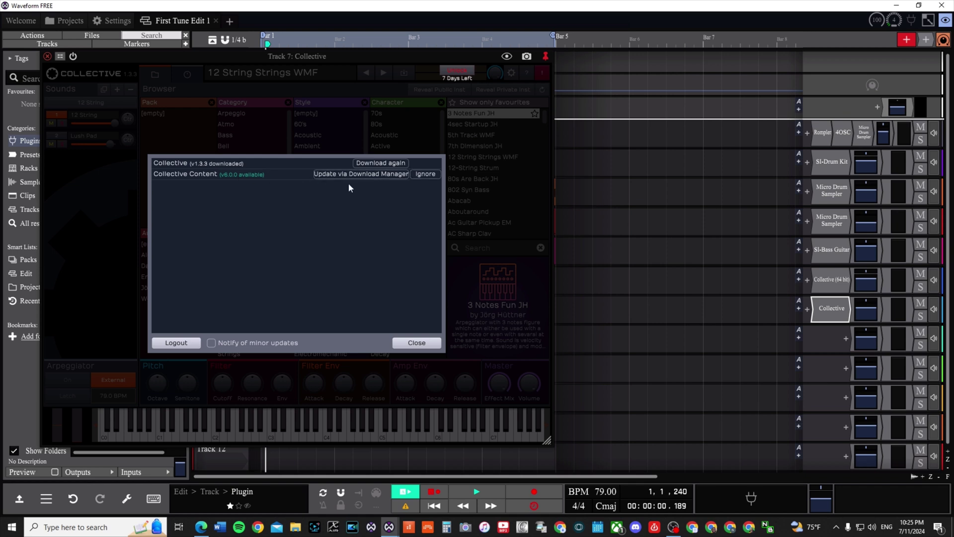
Close the Collective update notice to reveal its preset browser on Track 7.
{"action": "left_click", "coordinate": [417, 342]}
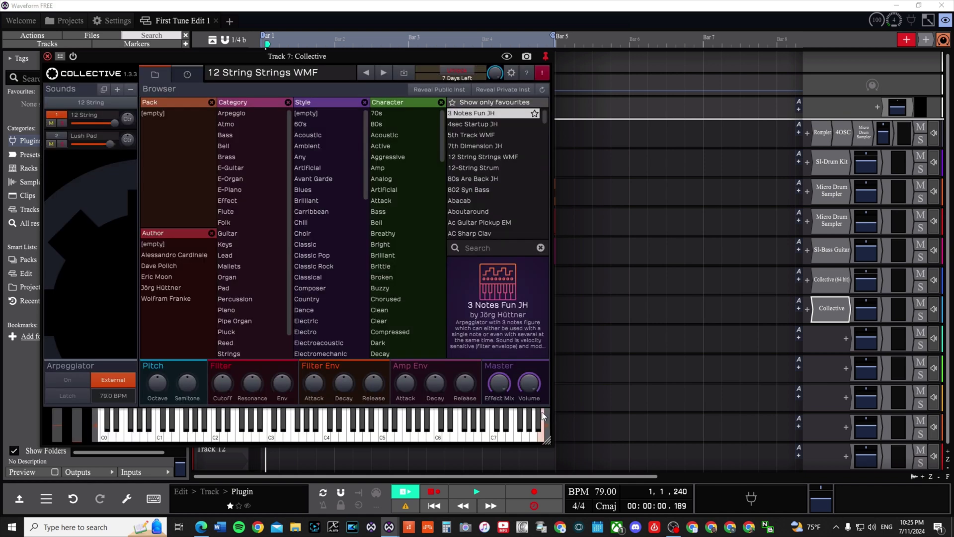